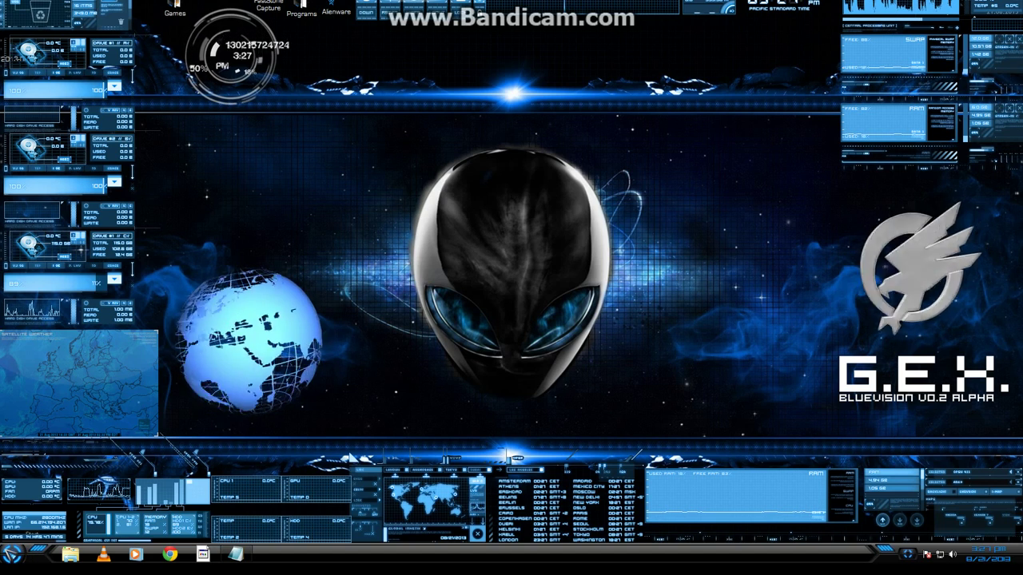
Launch Mozilla Firefox and open its add-ons manager
{"action": "left_click", "coordinate": [12, 553]}
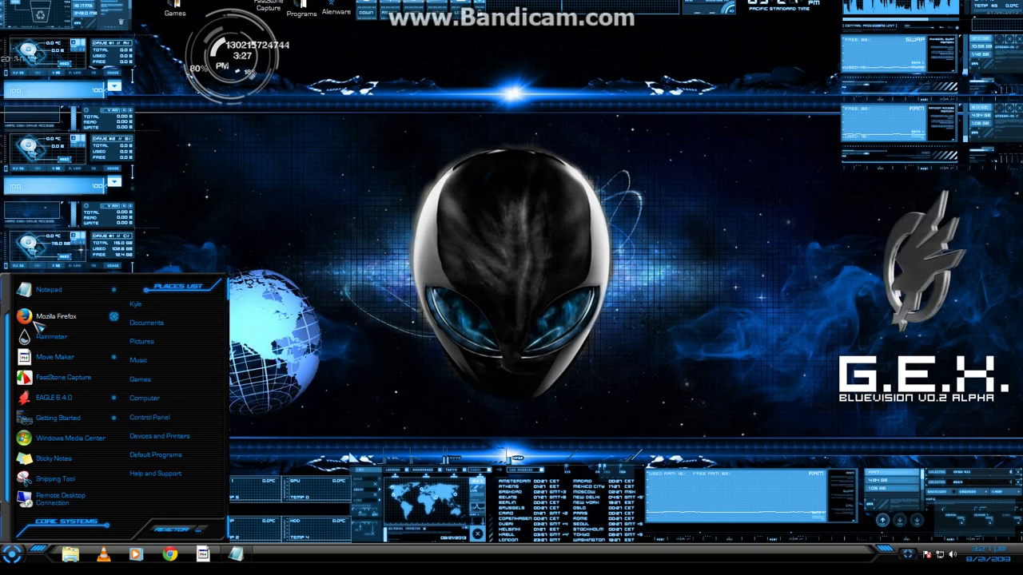
{"action": "left_click", "coordinate": [34, 320]}
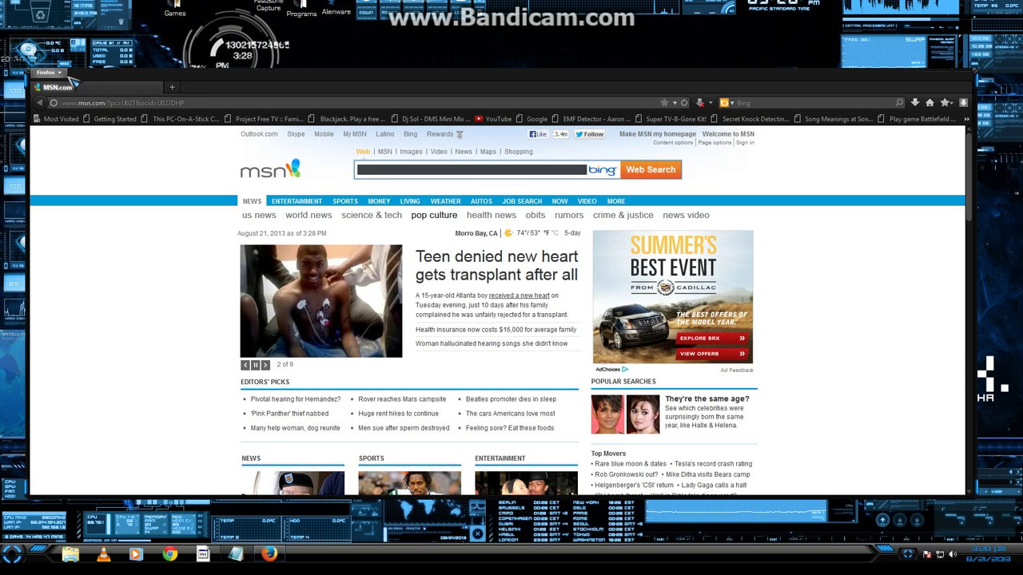
{"action": "left_click", "coordinate": [50, 72]}
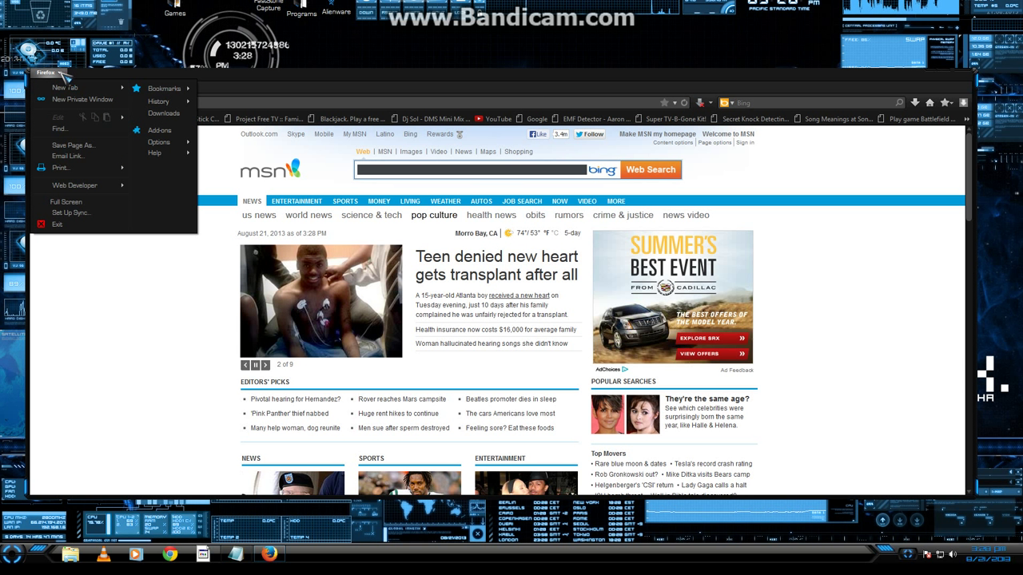
{"action": "left_click", "coordinate": [156, 131]}
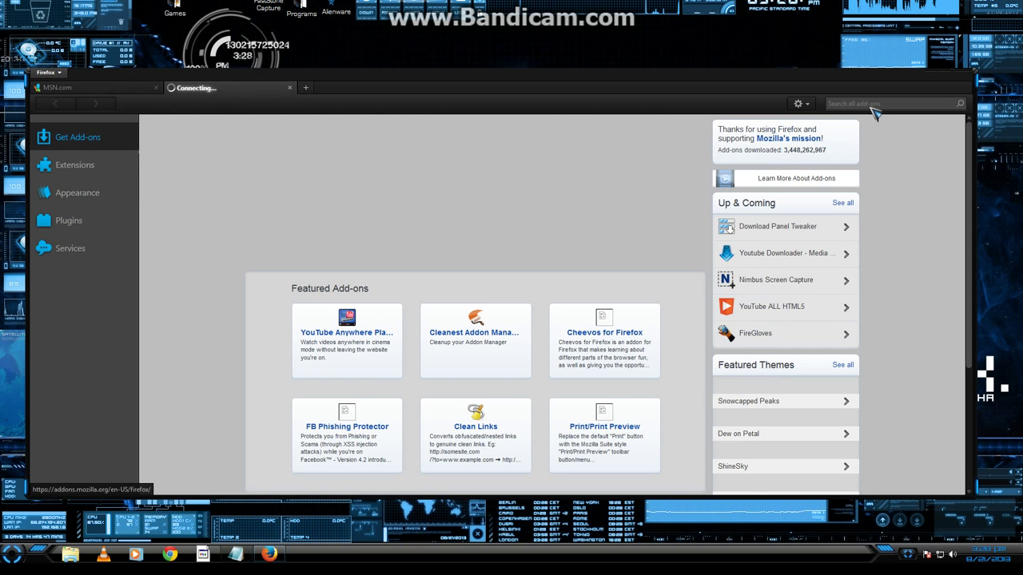
Search the add-ons for "flash video downloader"
{"action": "left_click", "coordinate": [865, 104]}
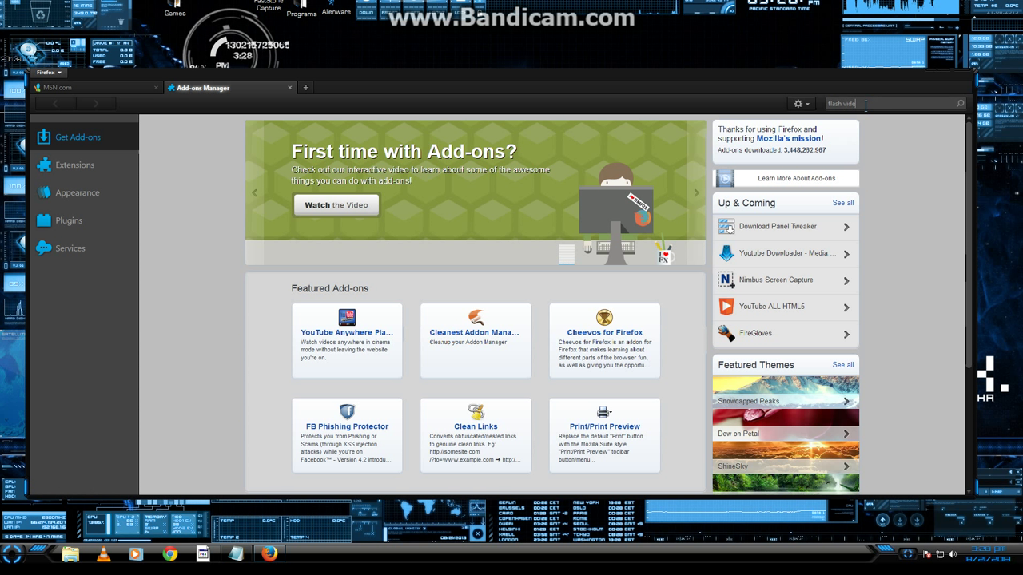
{"action": "type", "text": "flash video downloade"}
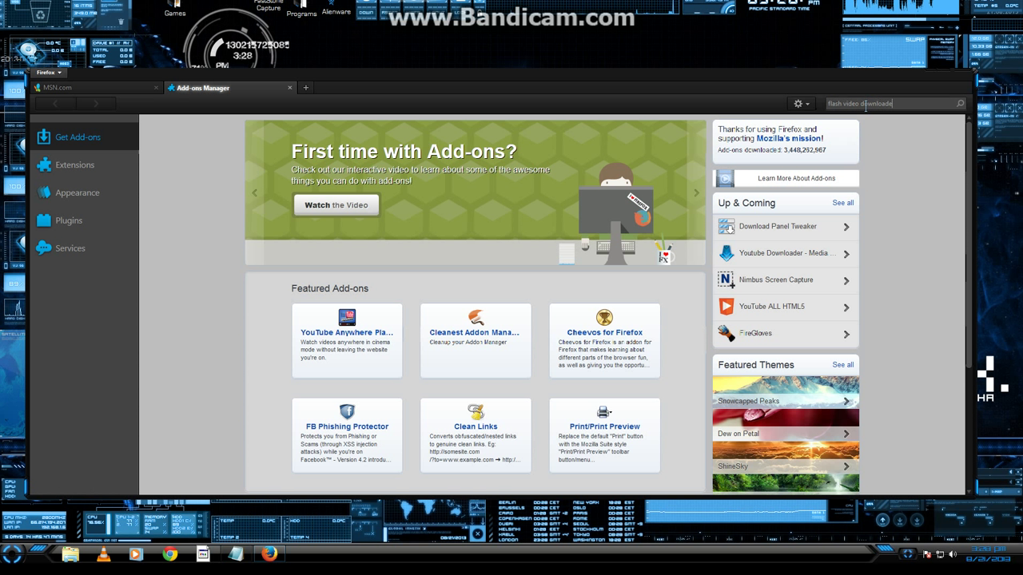
{"action": "type", "text": "r"}
{"action": "key", "text": "Return"}
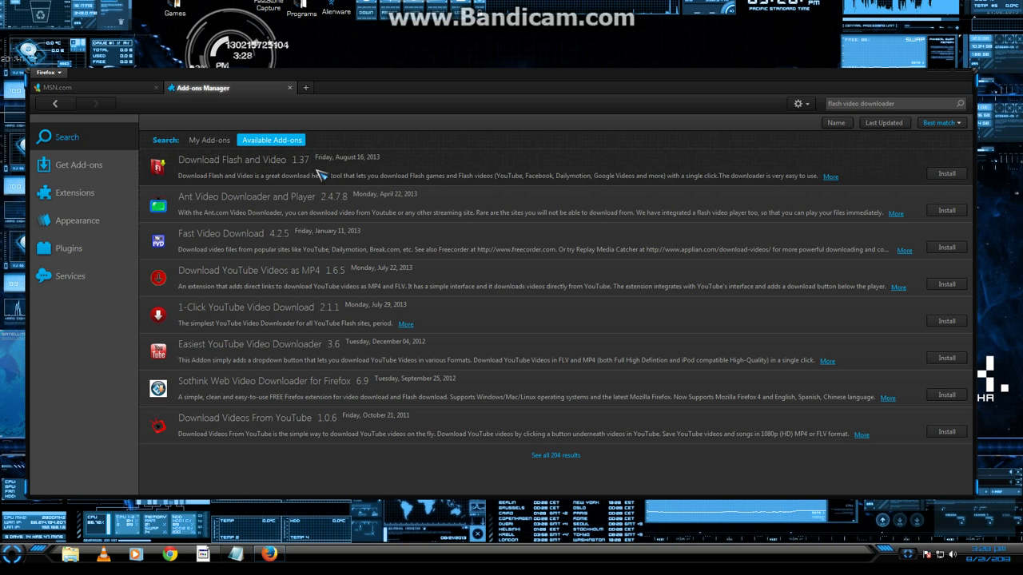
Check the installed add-ons that match the search and close the add-ons manager
{"action": "left_click", "coordinate": [210, 140]}
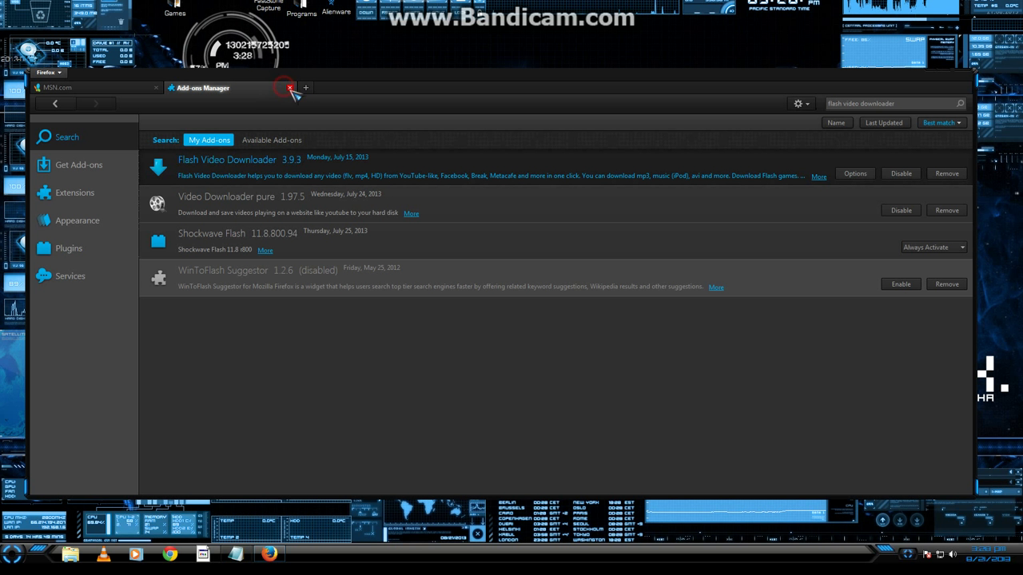
{"action": "left_click", "coordinate": [290, 88]}
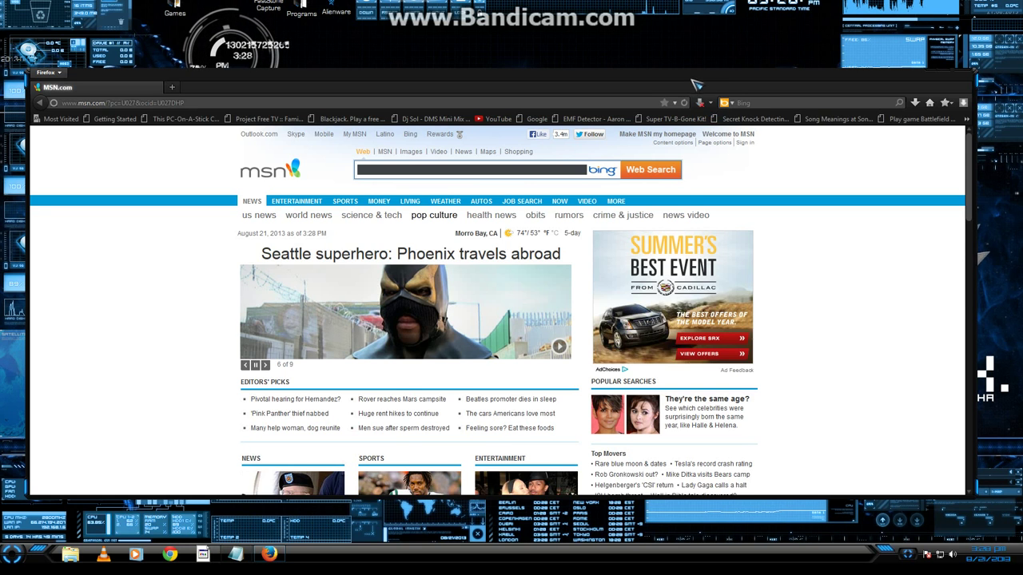
{"action": "scroll", "coordinate": [723, 174], "scroll_direction": "down", "scroll_amount": 10}
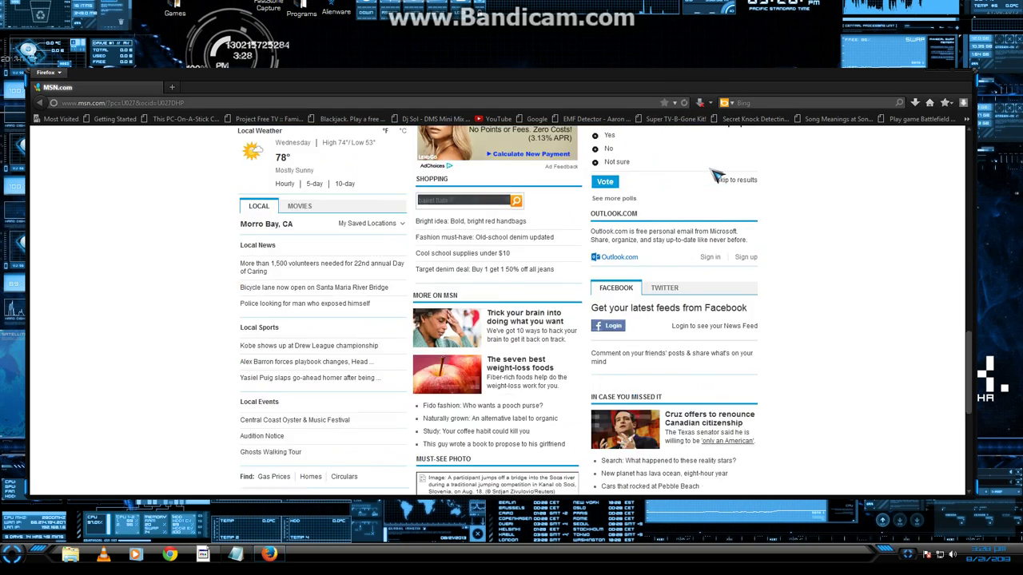
{"action": "scroll", "coordinate": [716, 175], "scroll_direction": "up", "scroll_amount": 10}
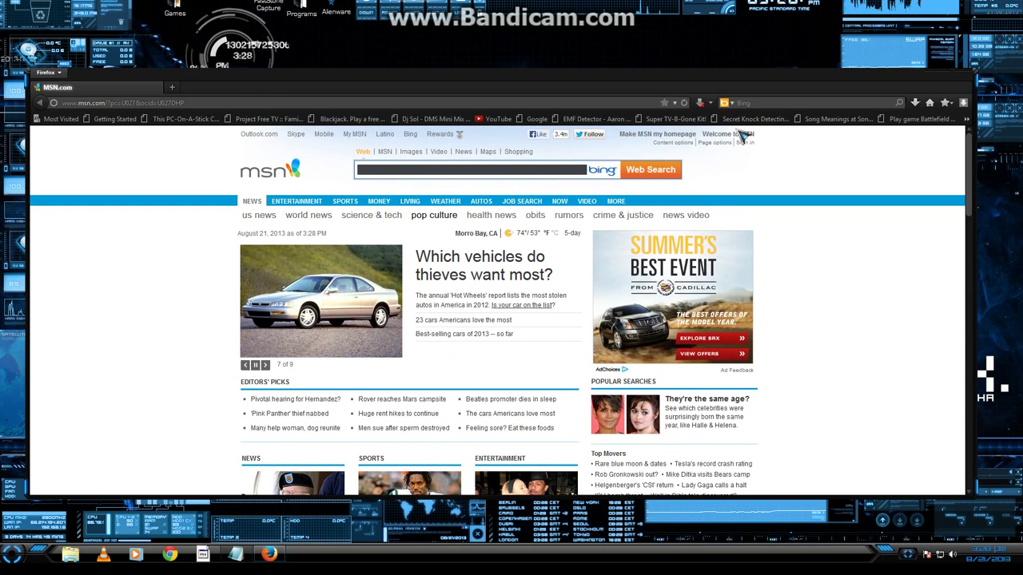
Open the bookmarked YouTube site and search it for "salettatech"
{"action": "left_click", "coordinate": [498, 119]}
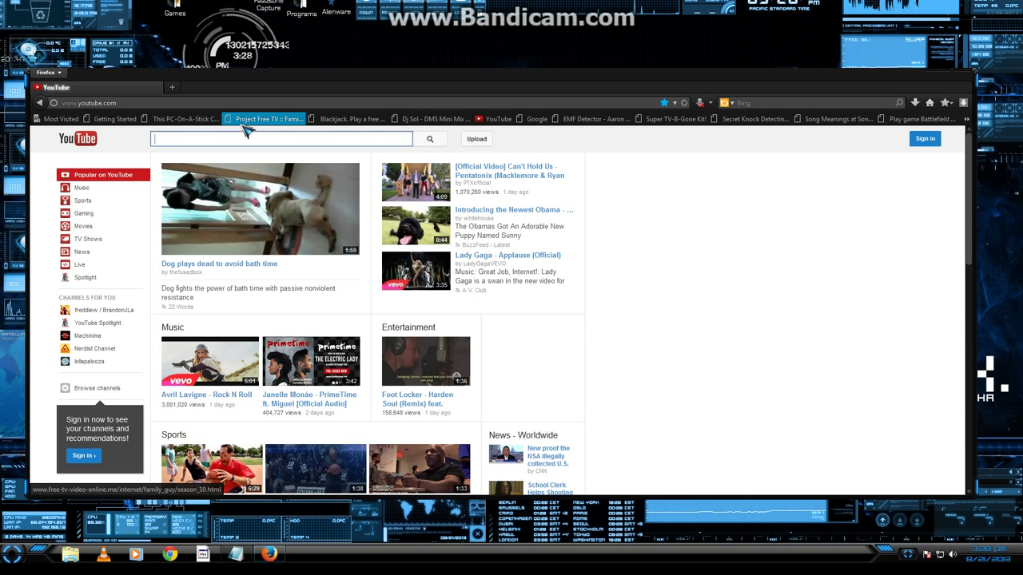
{"action": "type", "text": "sa"}
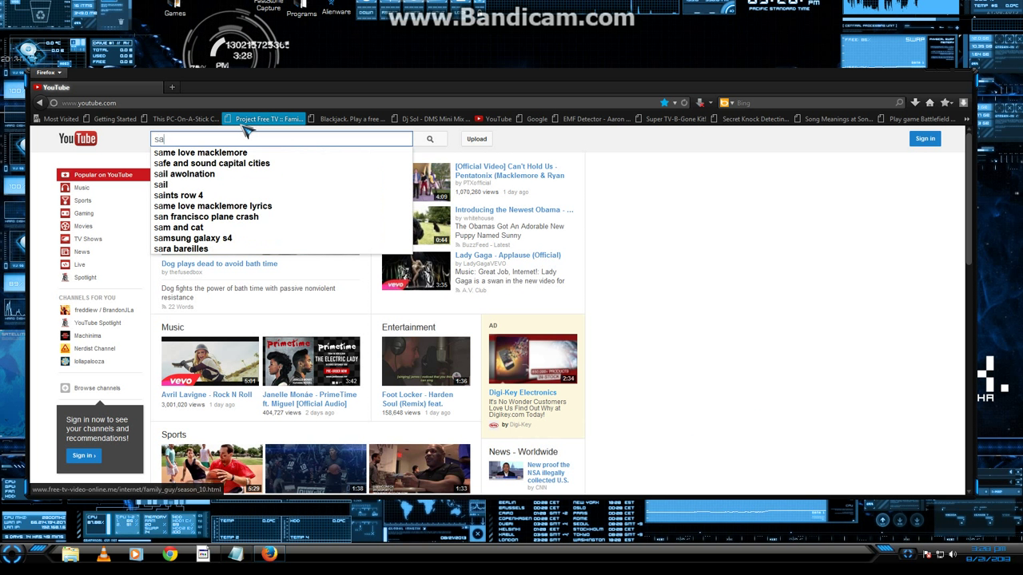
{"action": "type", "text": "lett"}
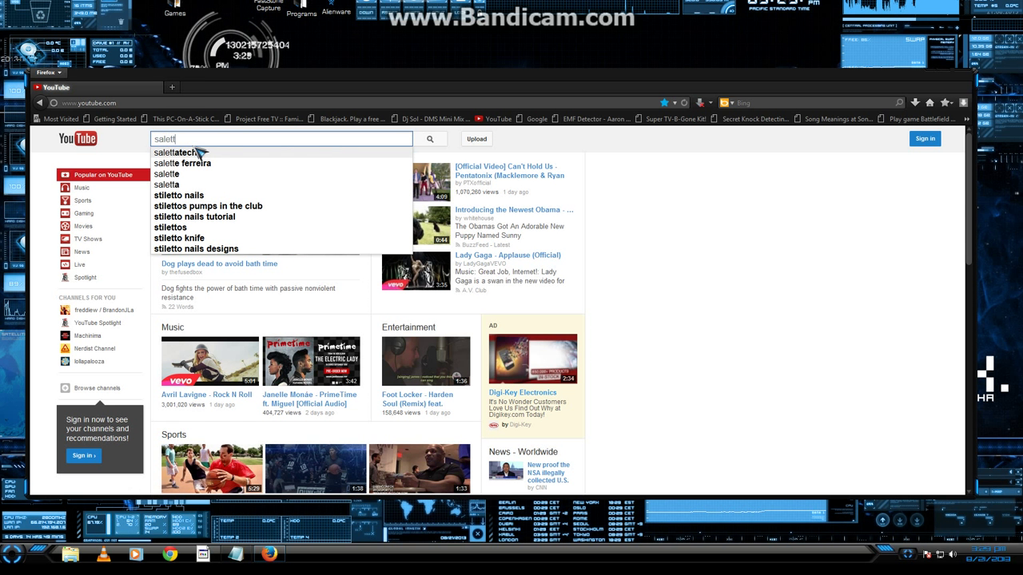
{"action": "left_click", "coordinate": [431, 139]}
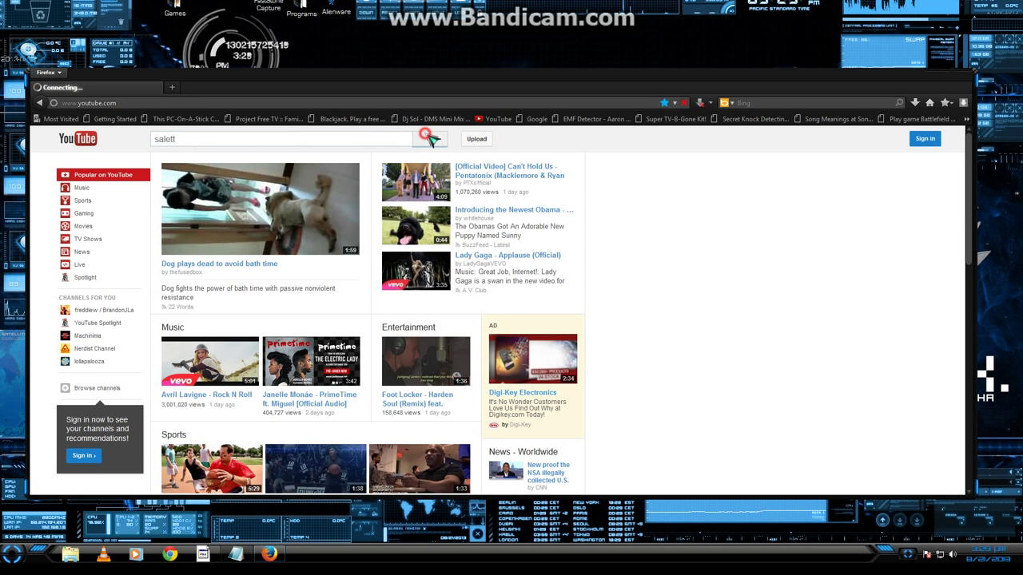
{"action": "left_click", "coordinate": [271, 139]}
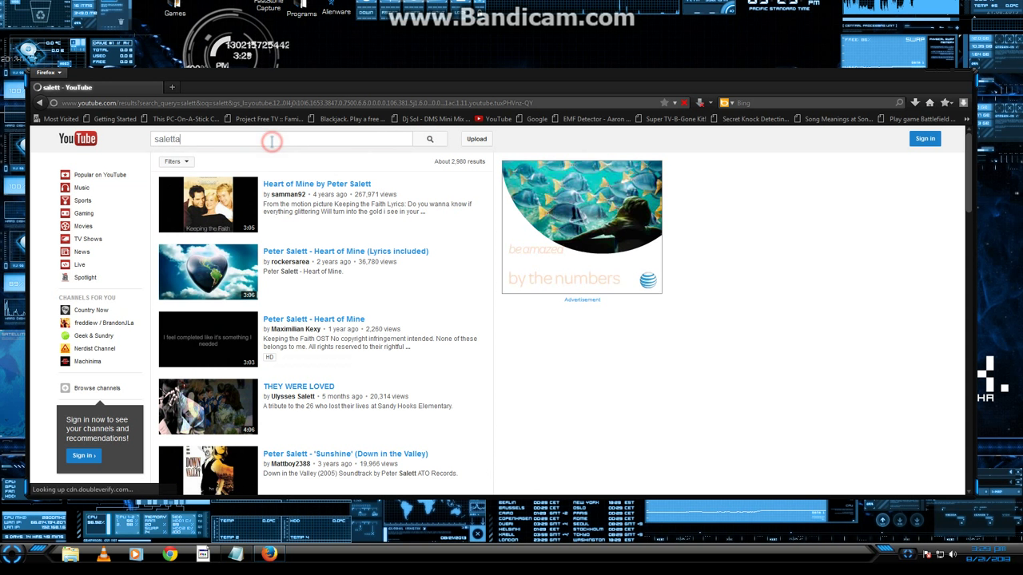
{"action": "type", "text": "at"}
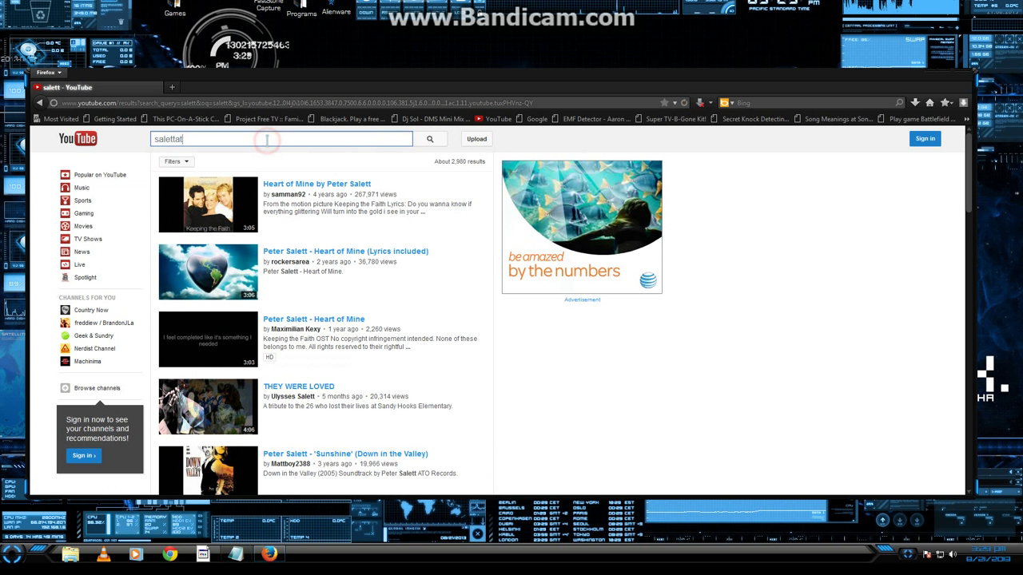
{"action": "left_click", "coordinate": [196, 153]}
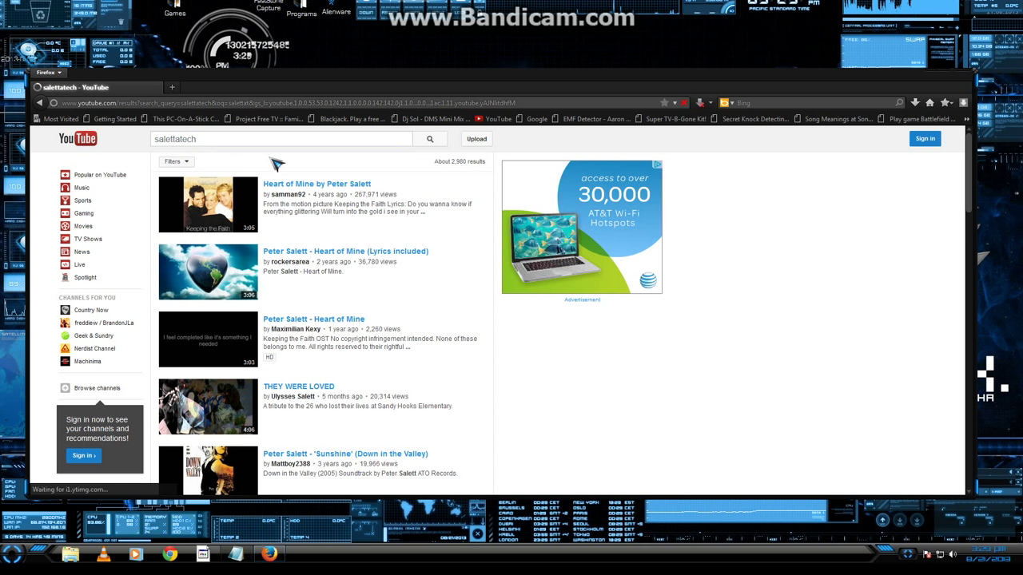
Find the video "Advanced Arduino Solar USB Charger Part 1" in the search results and open it
{"action": "scroll", "coordinate": [268, 316], "scroll_direction": "down", "scroll_amount": 3}
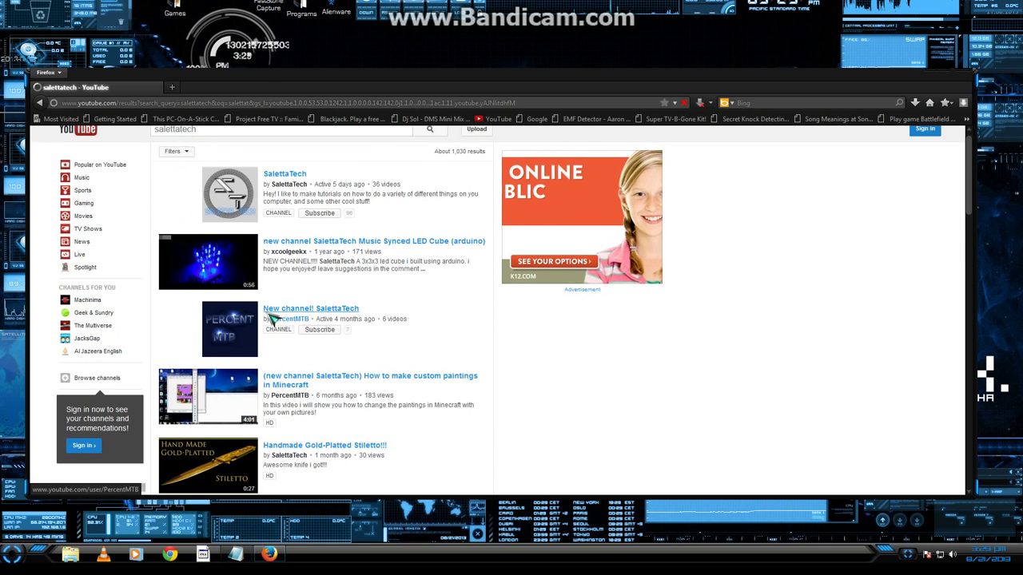
{"action": "scroll", "coordinate": [564, 356], "scroll_direction": "down", "scroll_amount": 5}
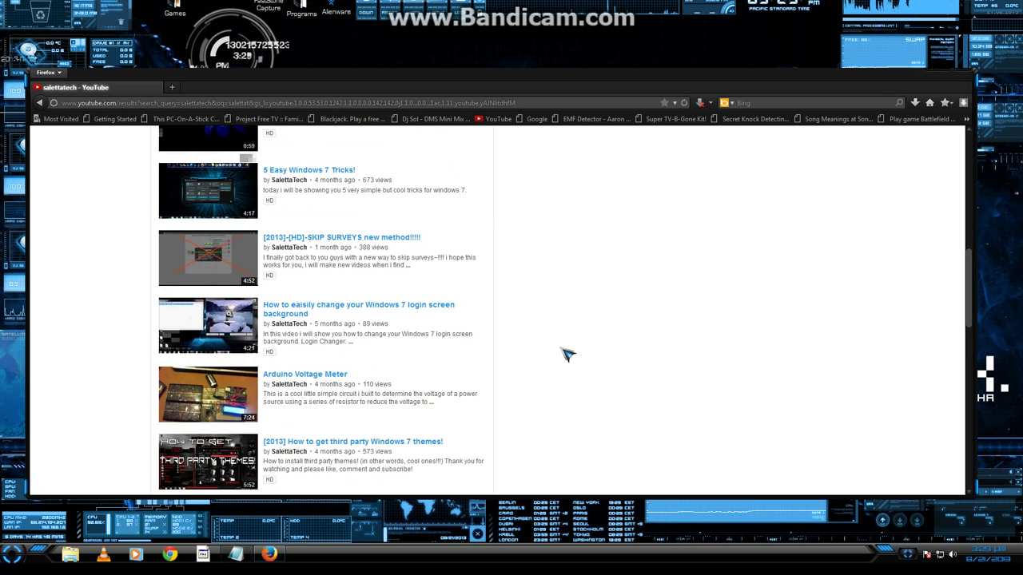
{"action": "scroll", "coordinate": [333, 303], "scroll_direction": "down", "scroll_amount": 4}
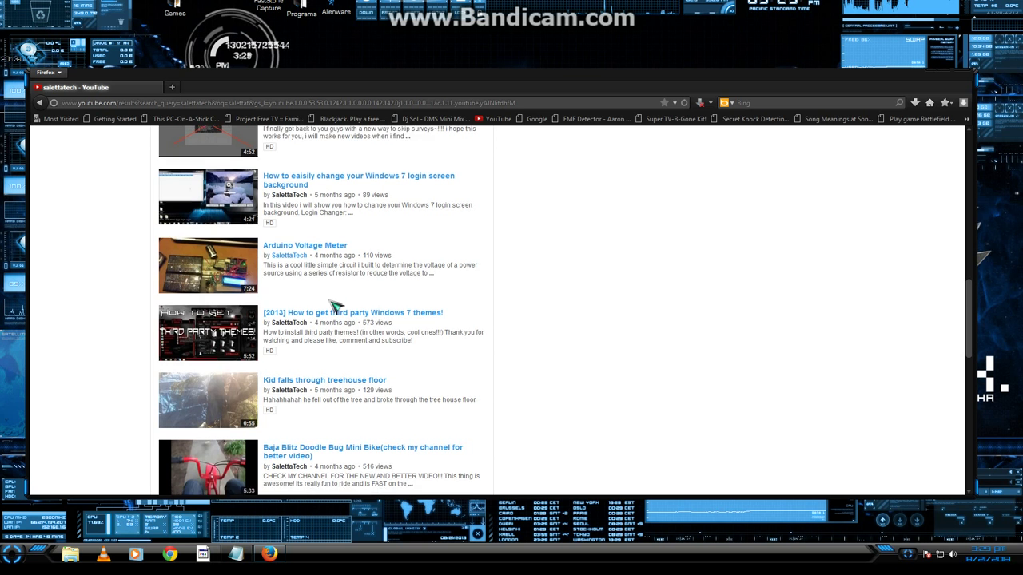
{"action": "scroll", "coordinate": [336, 310], "scroll_direction": "down", "scroll_amount": 3}
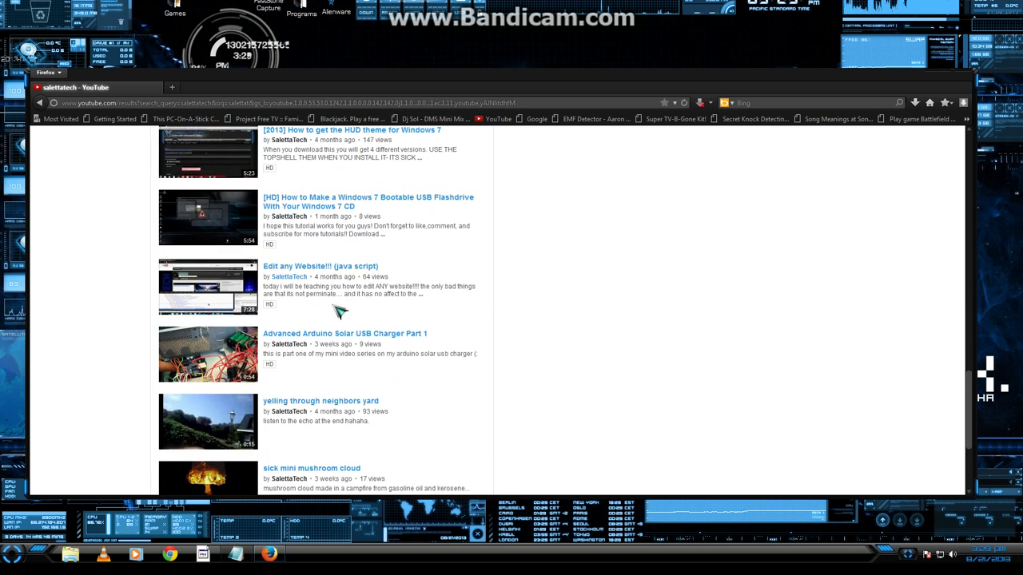
{"action": "left_click", "coordinate": [316, 178]}
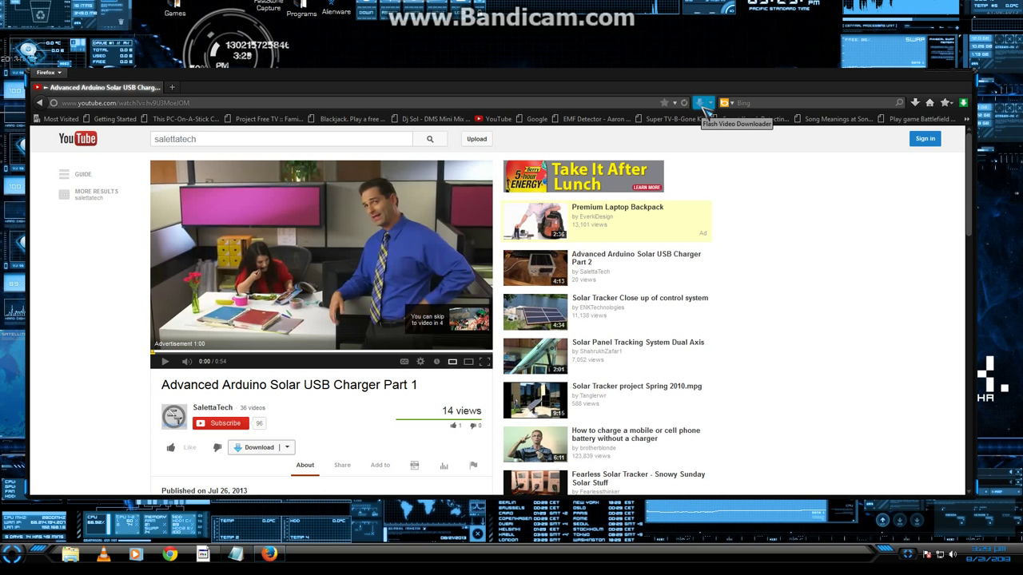
Download the Mobile version of the video with Flash Video Downloader and save it as a 3gp file in the Documents library
{"action": "left_click", "coordinate": [703, 106]}
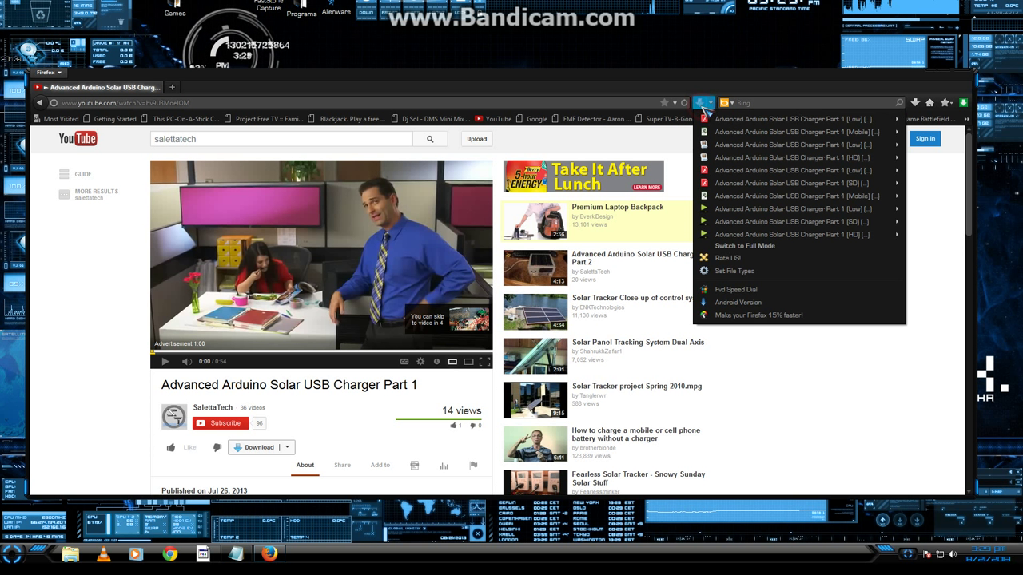
{"action": "mouse_move", "coordinate": [717, 119]}
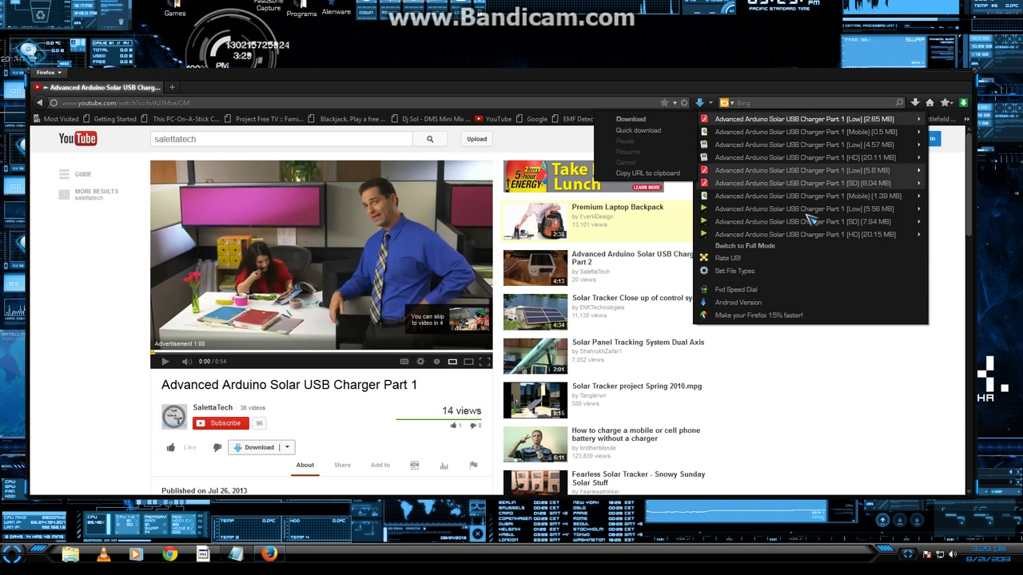
{"action": "mouse_move", "coordinate": [812, 237]}
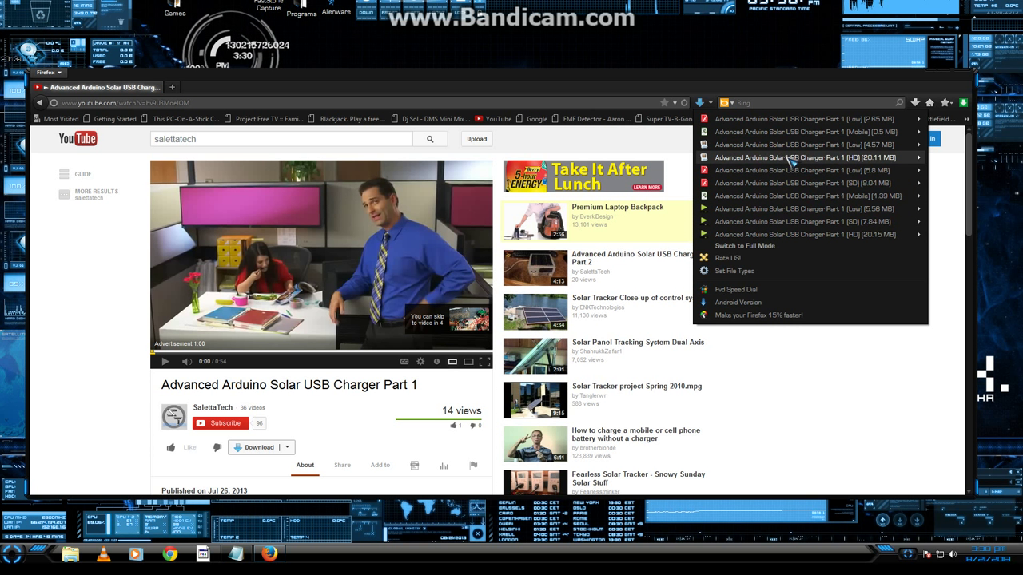
{"action": "mouse_move", "coordinate": [841, 147]}
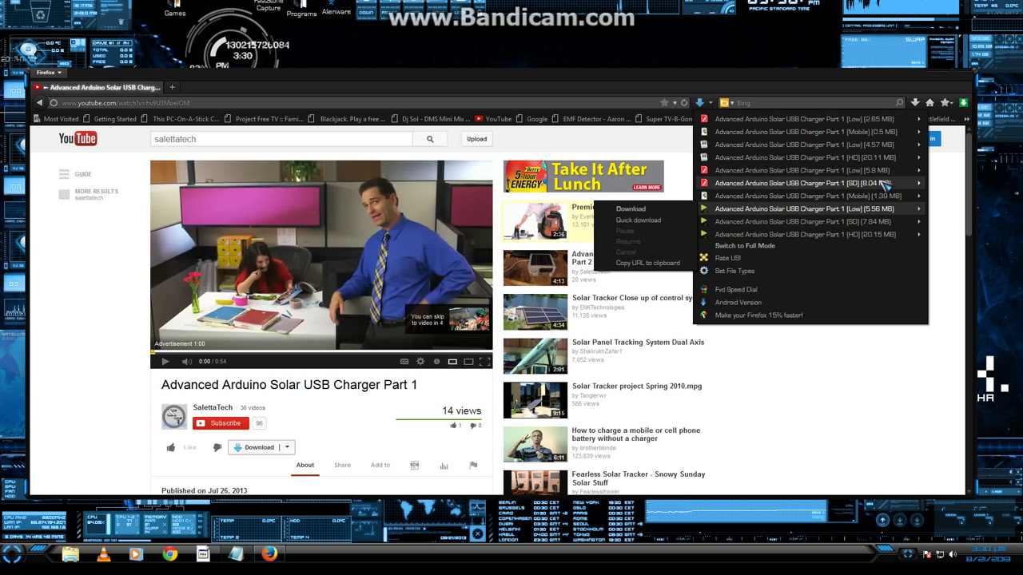
{"action": "left_click", "coordinate": [879, 133]}
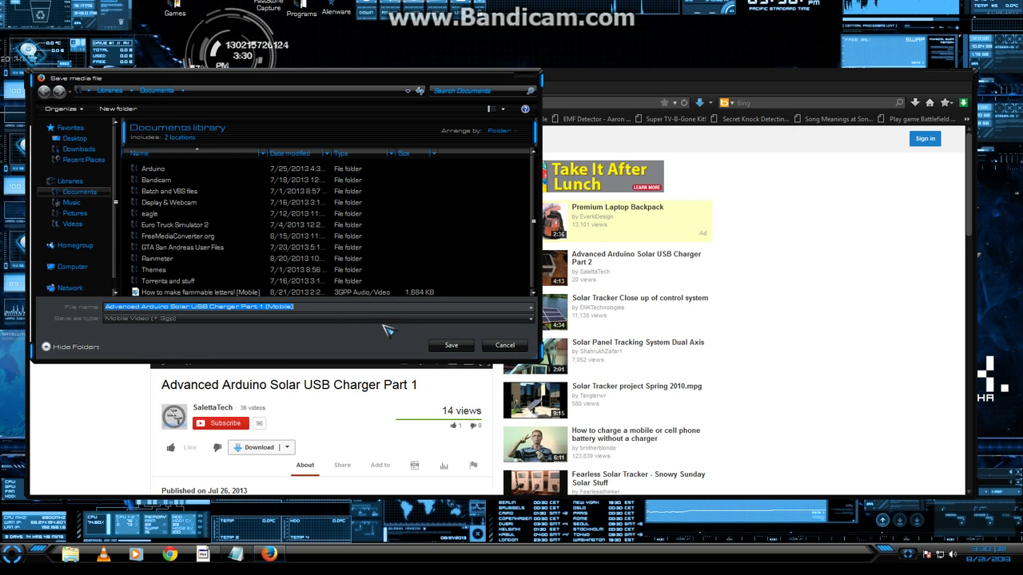
{"action": "left_click", "coordinate": [444, 347]}
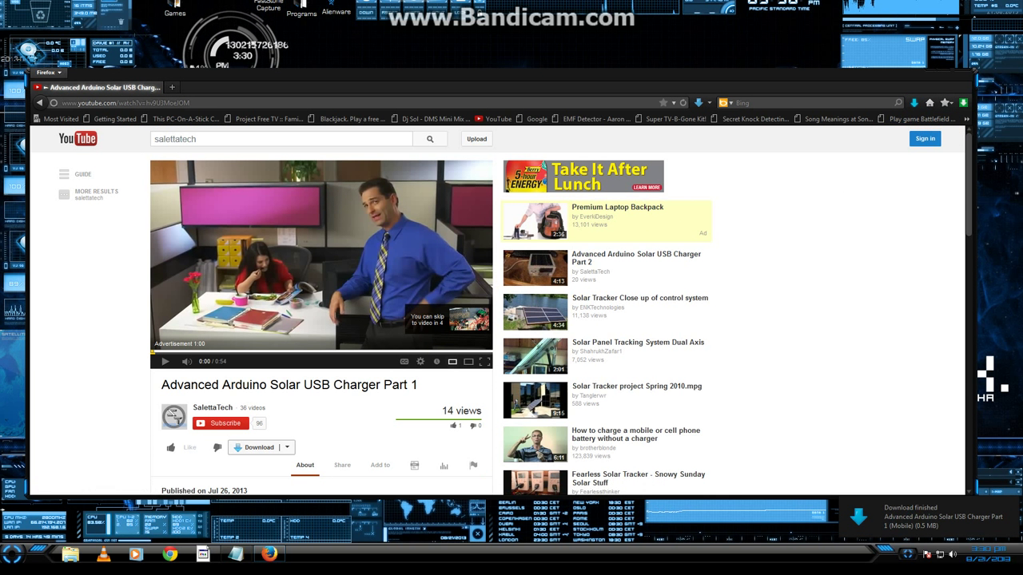
Open the downloaded "Advanced Arduino Solar USB Charger Part 1" file from the Documents library and close the folder window
{"action": "left_click", "coordinate": [90, 563]}
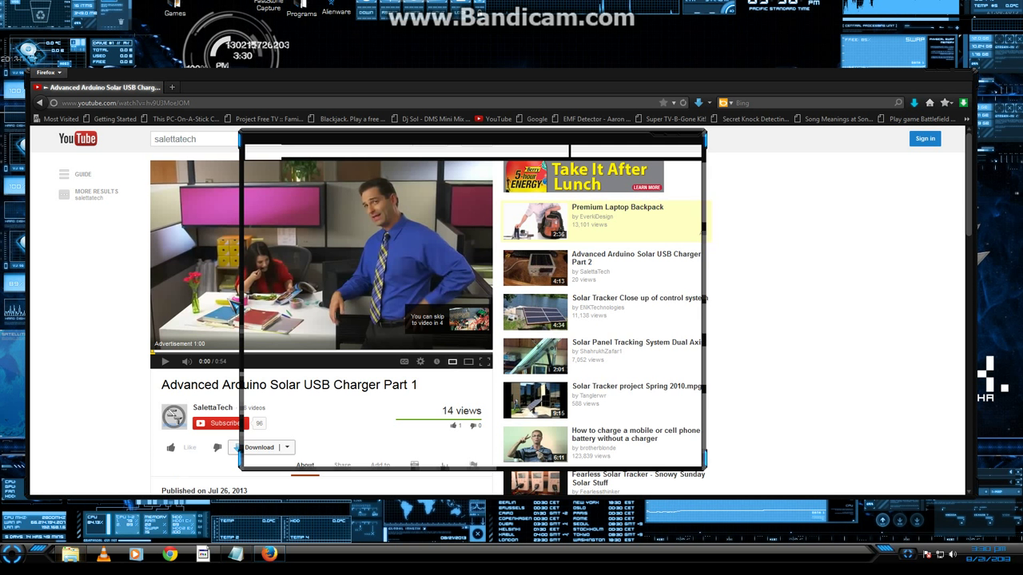
{"action": "double_click", "coordinate": [399, 229]}
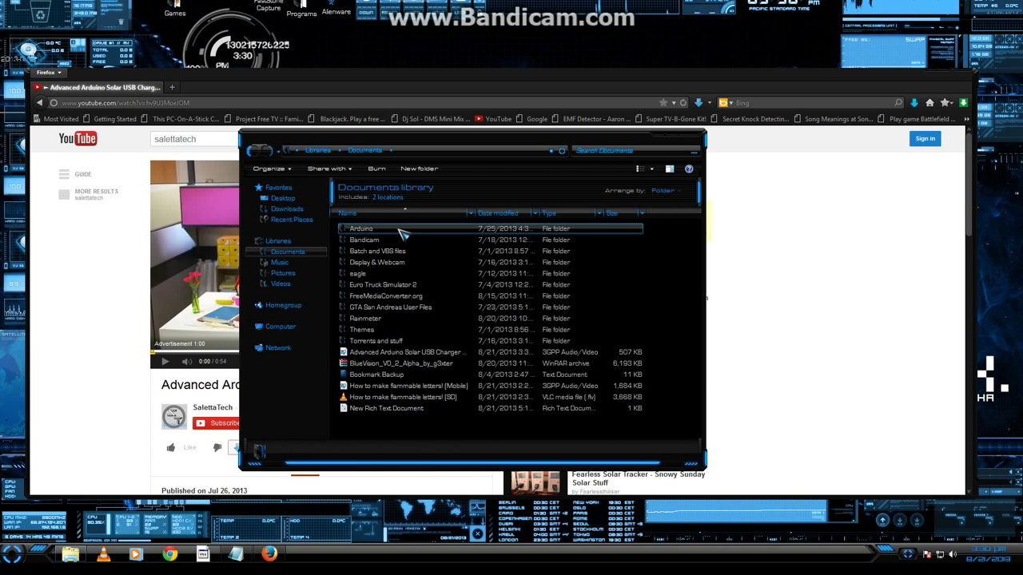
{"action": "left_click", "coordinate": [399, 352]}
{"action": "key", "text": "Return"}
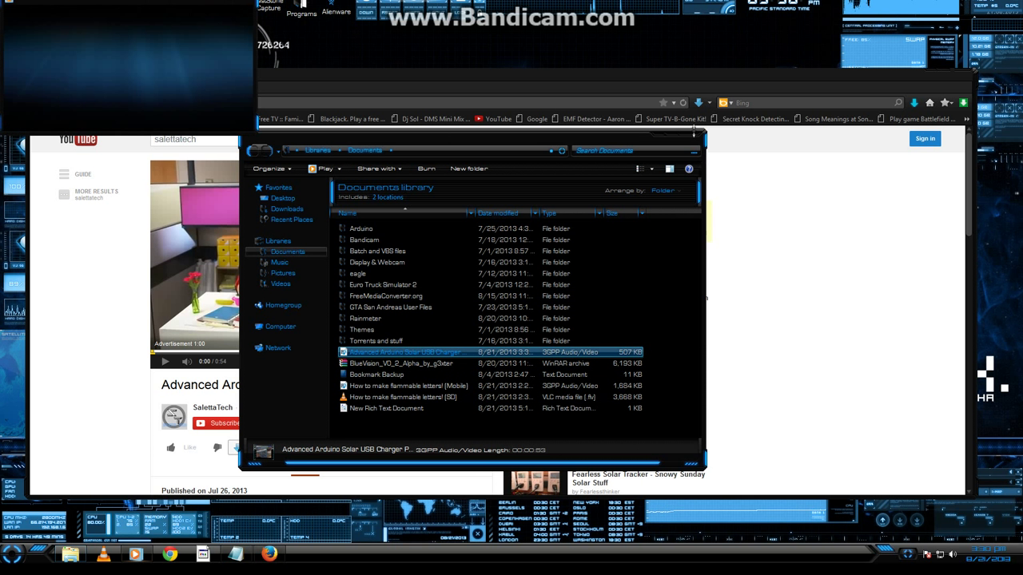
{"action": "left_click", "coordinate": [696, 140]}
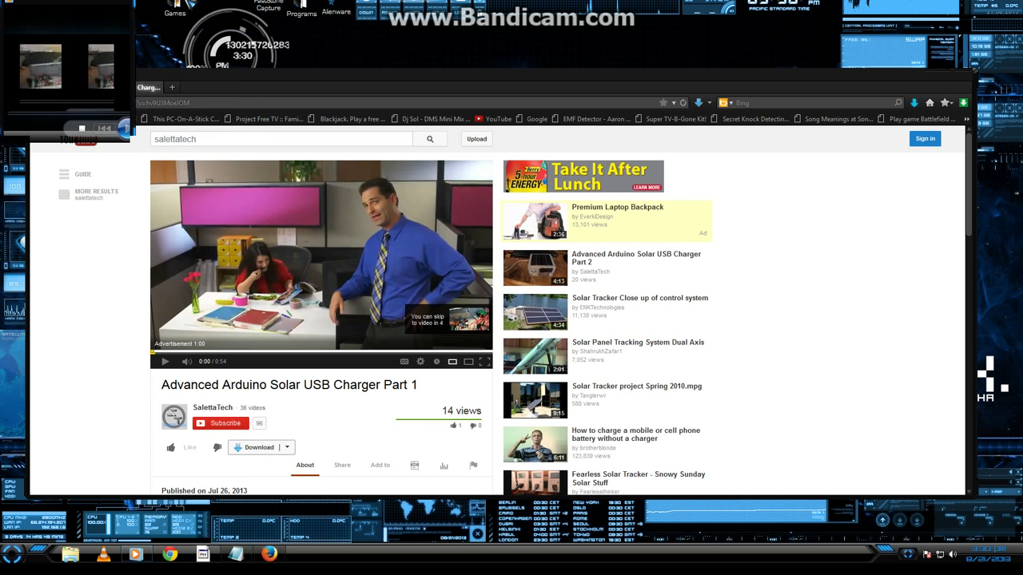
Reposition and enlarge the media player window to check the video, and close the player and the browser
{"action": "left_click_drag", "start_coordinate": [226, 10], "coordinate": [346, 149]}
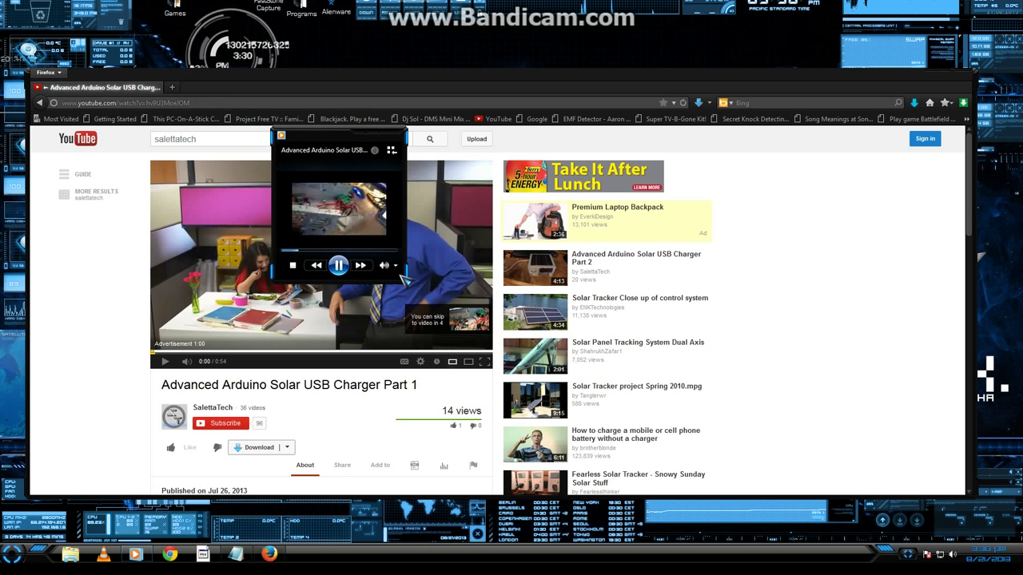
{"action": "left_click_drag", "start_coordinate": [406, 280], "coordinate": [700, 375]}
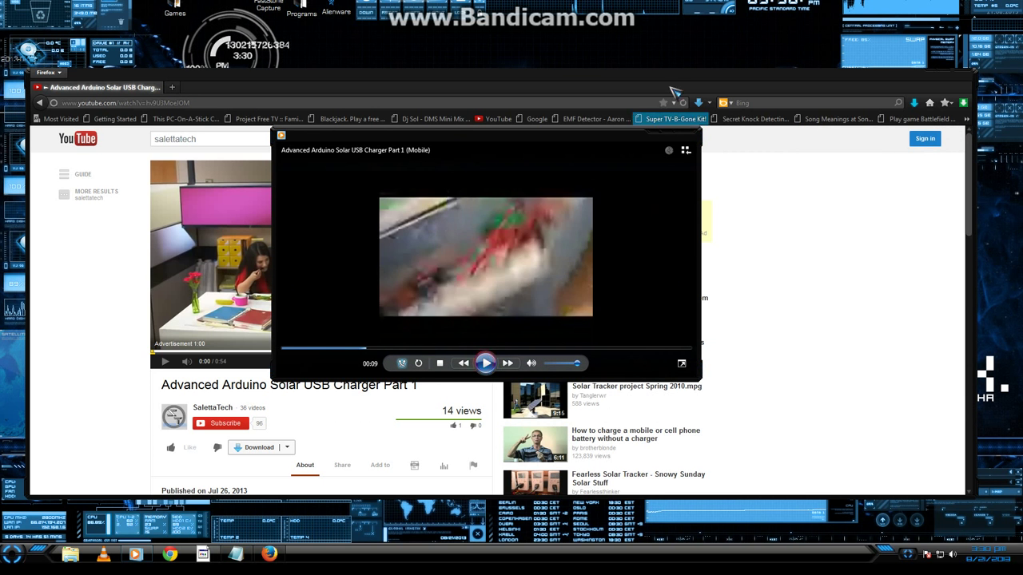
{"action": "left_click", "coordinate": [685, 148]}
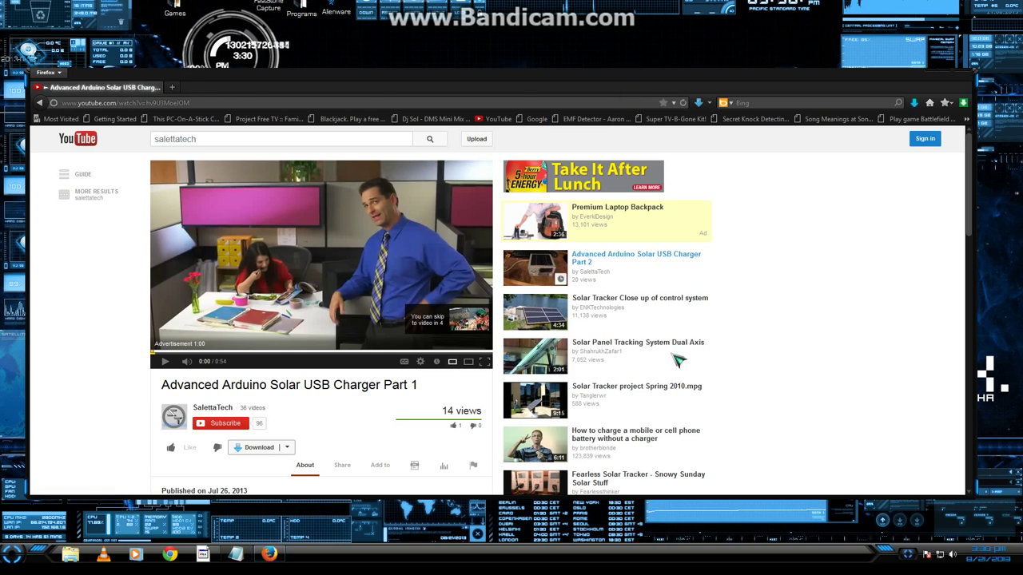
{"action": "left_click", "coordinate": [969, 81]}
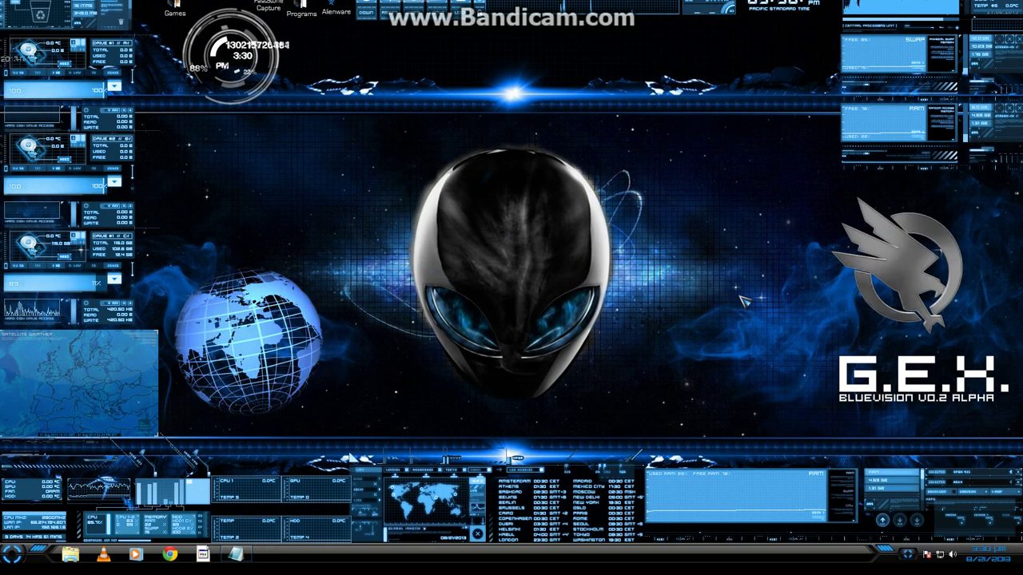